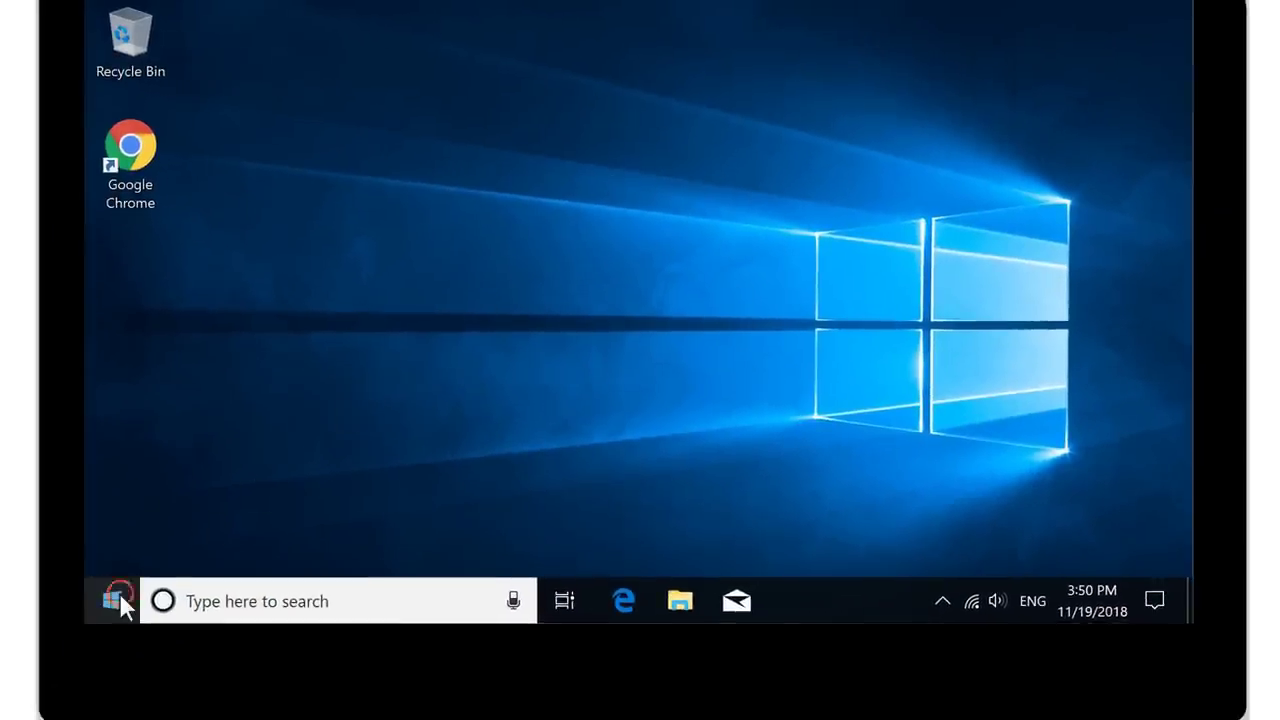
- Search 'Sound Settings', open the Sound page, and scroll down to its Related Settings links
click(115, 600)
text(Sound Sett)
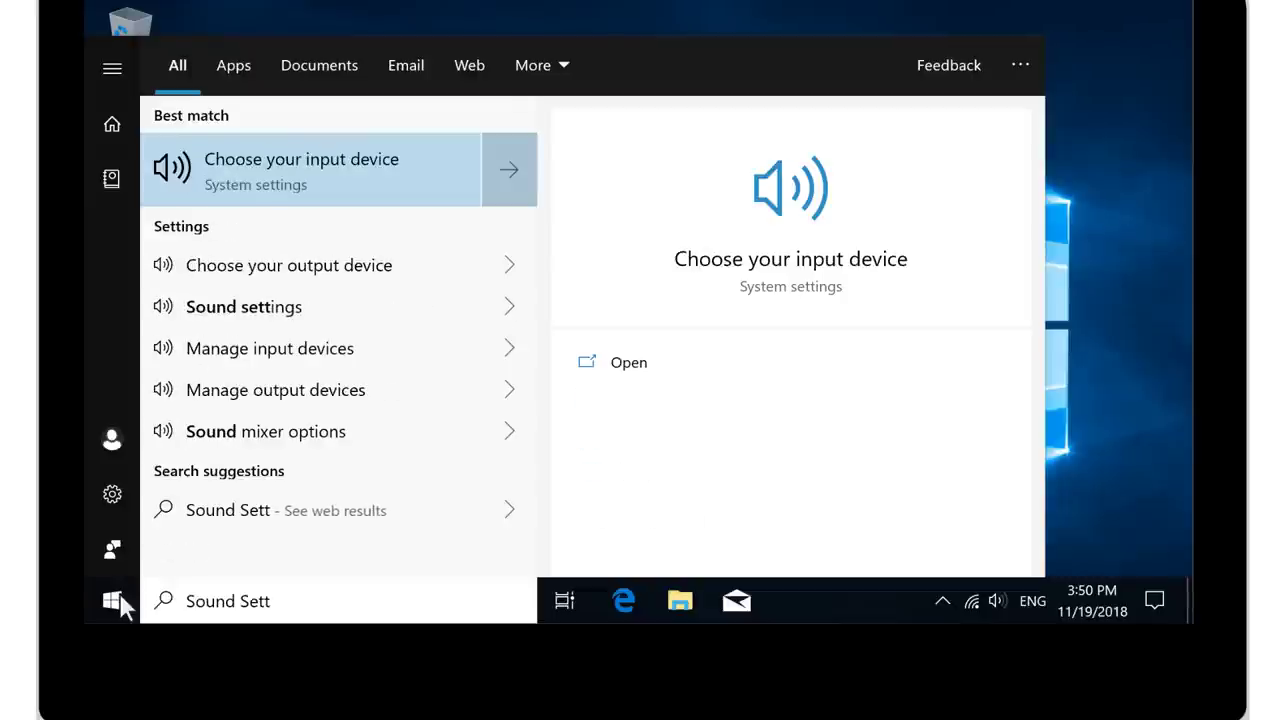
text(ings)
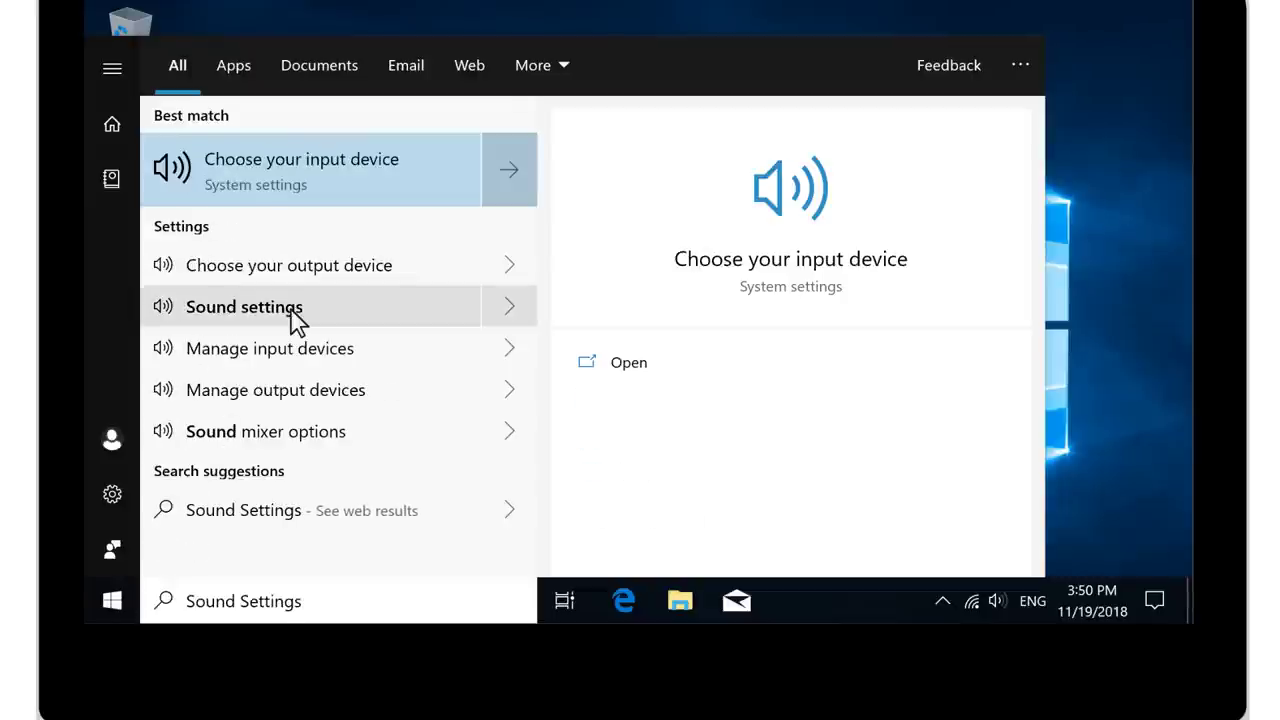
click(292, 308)
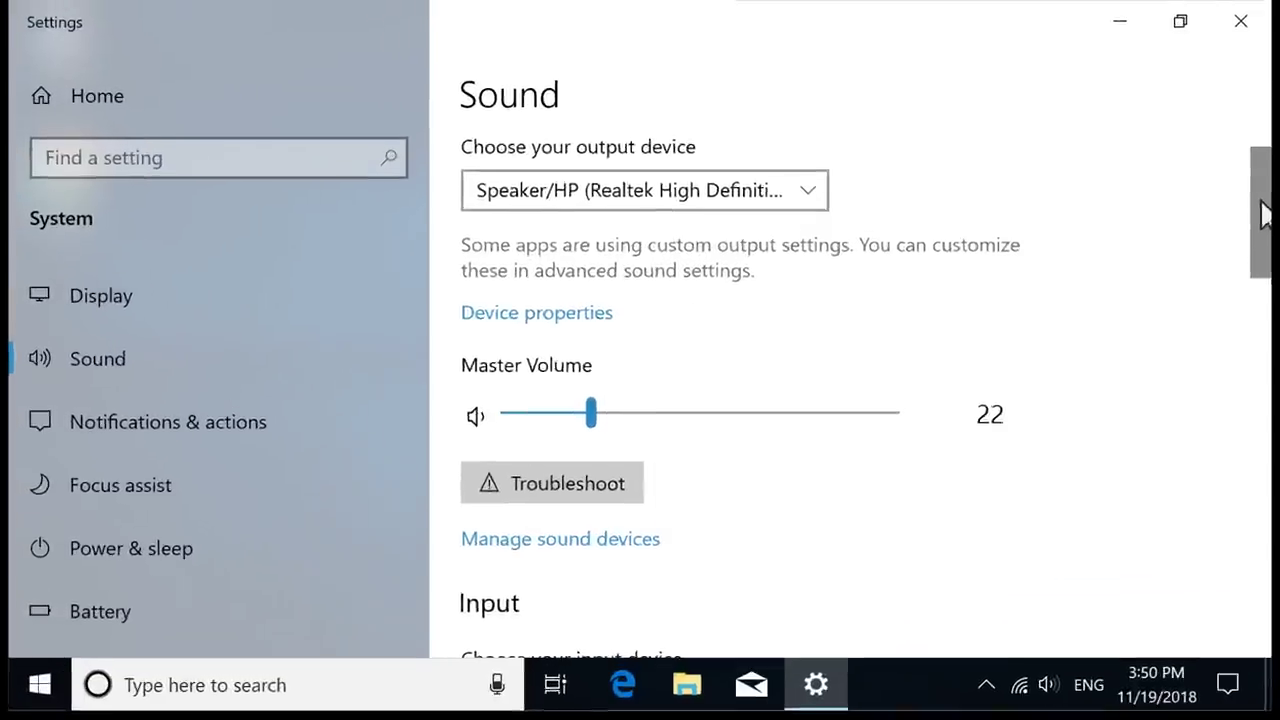
drag(1265, 213, 1270, 580)
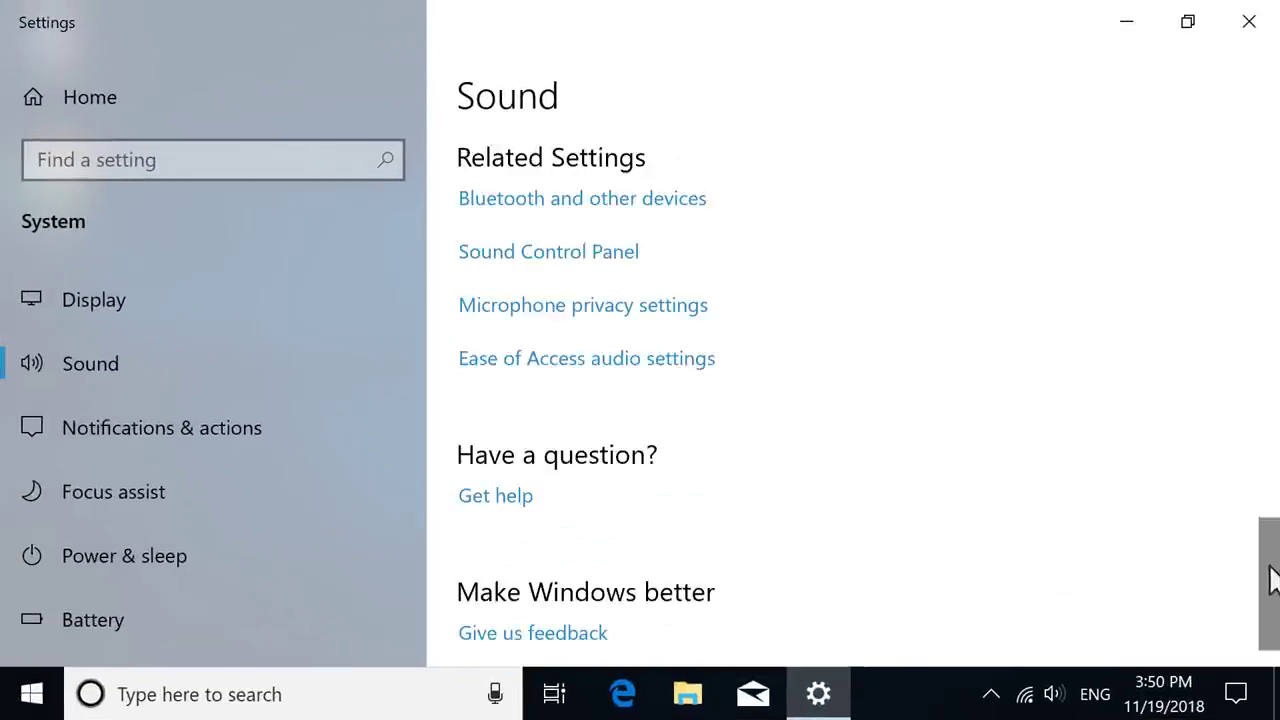
- In the Sound Control Panel, make the HP LD4735 monitor the default playback device
click(619, 244)
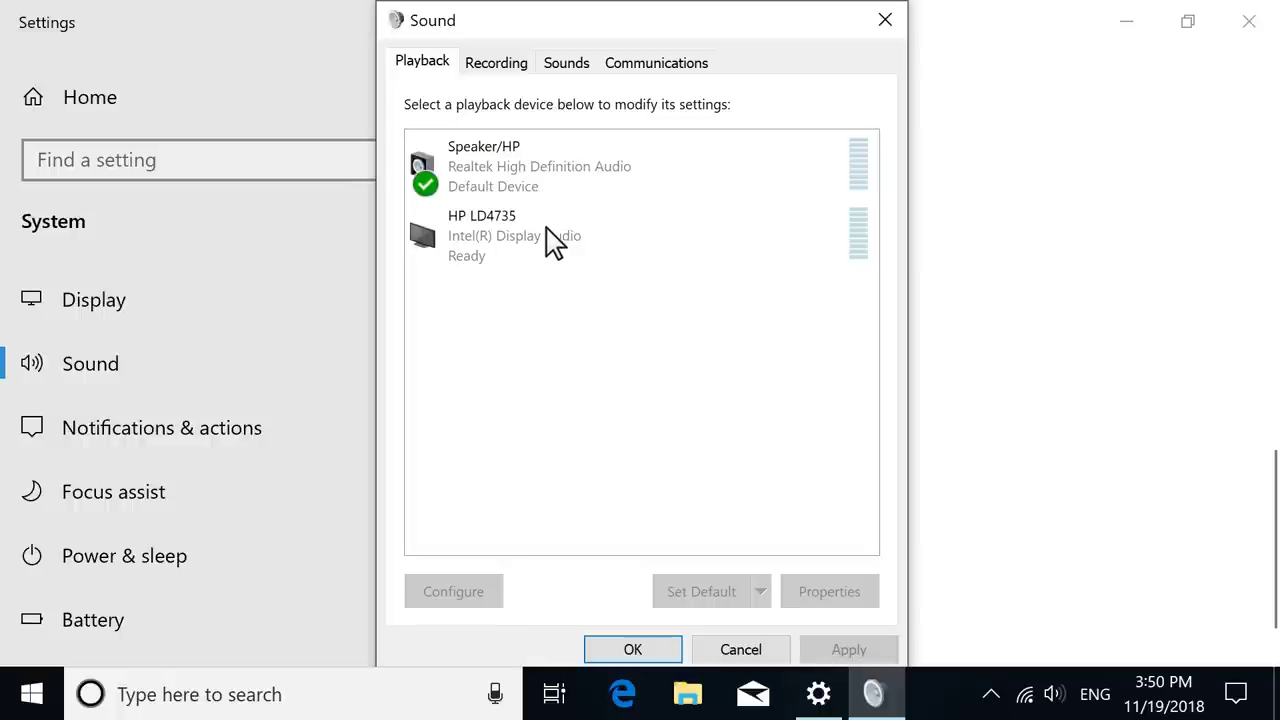
click(505, 219)
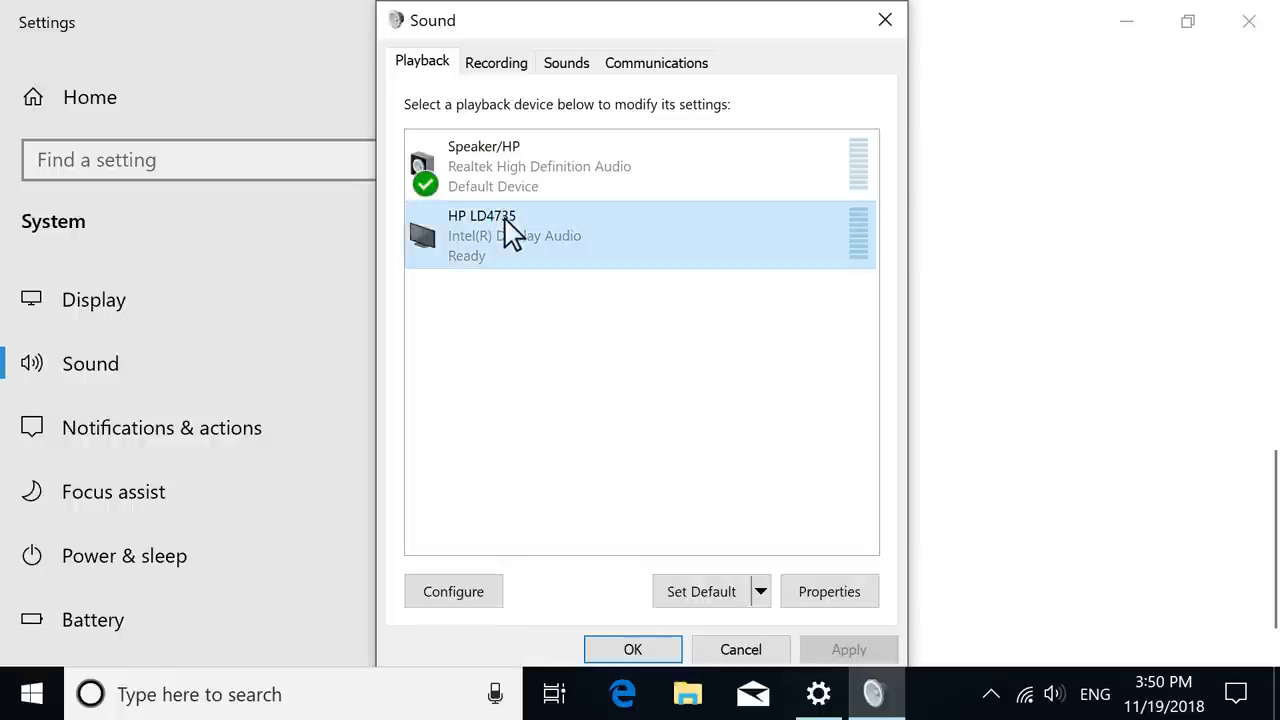
click(724, 604)
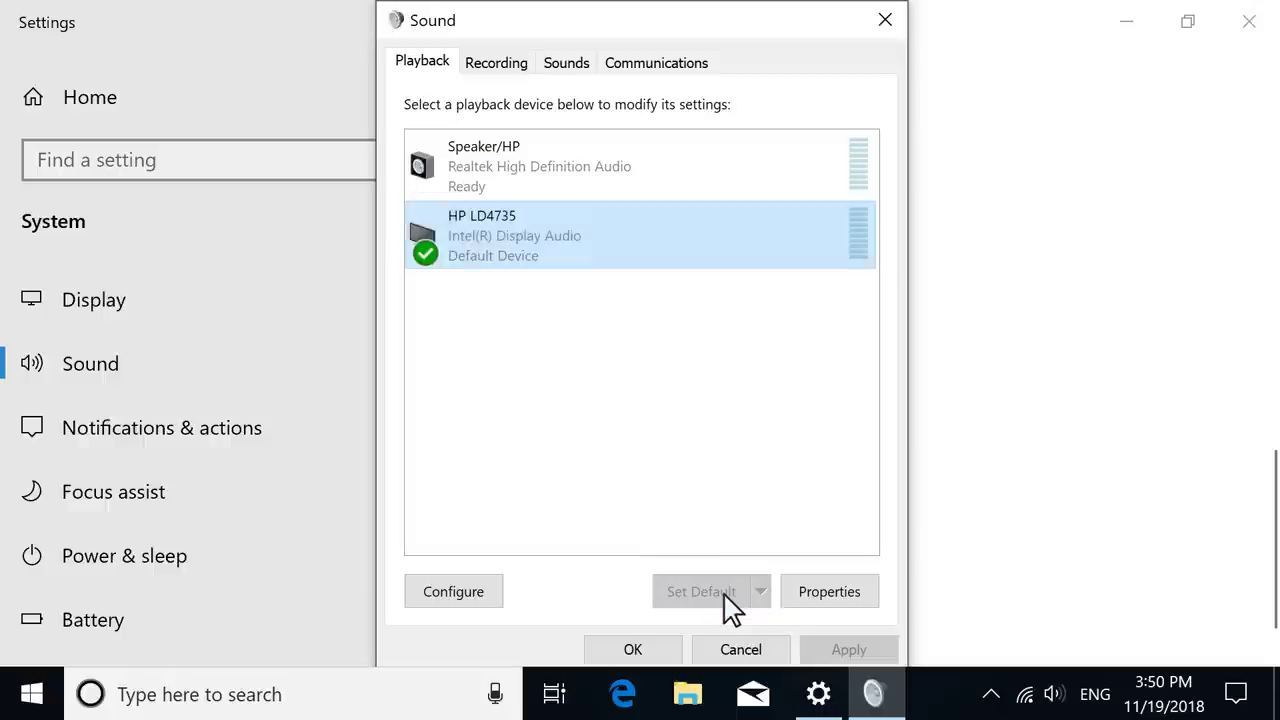
- Raise the HP LD4735 HDMI output level from 50 to 75 in its properties and confirm
click(852, 590)
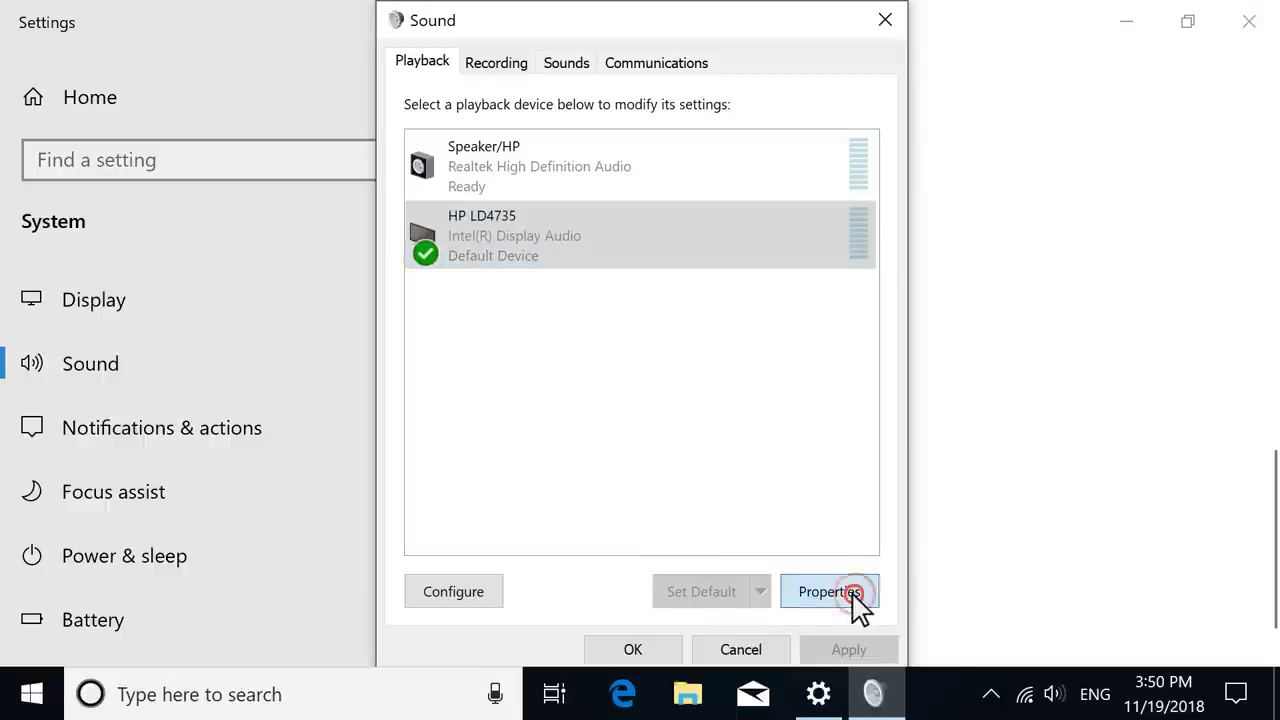
click(575, 63)
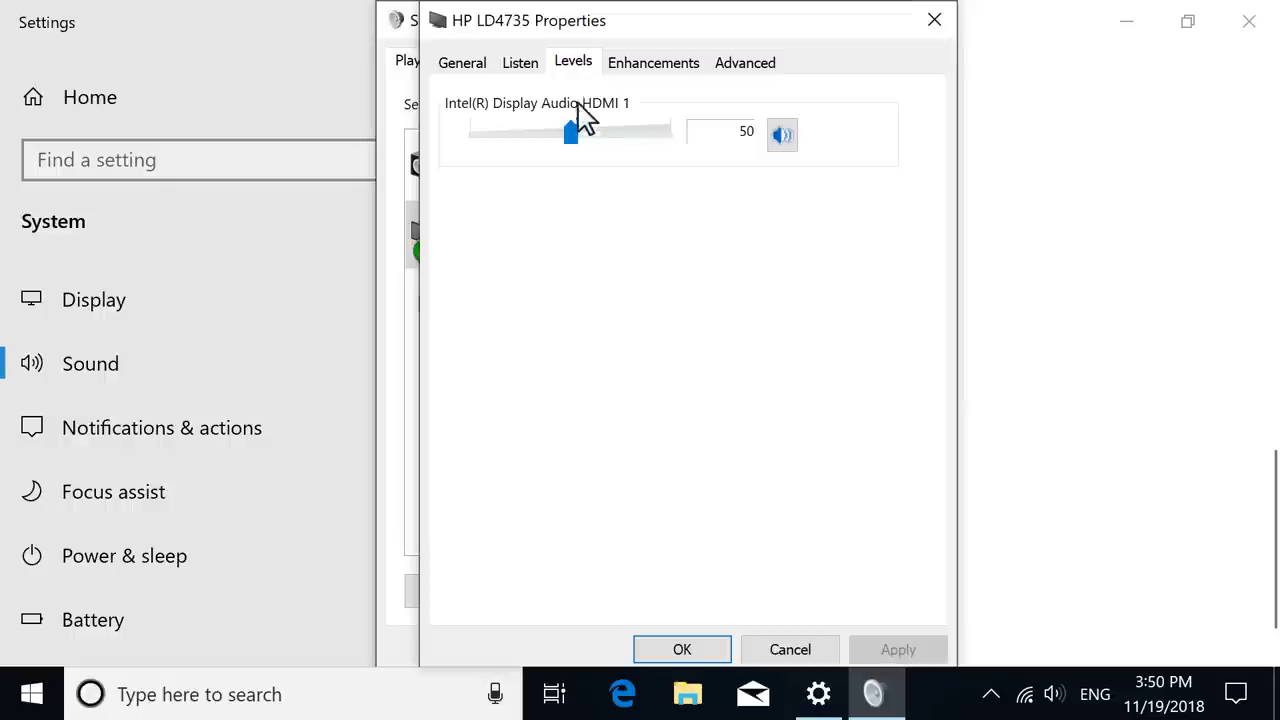
drag(571, 134, 620, 134)
click(684, 650)
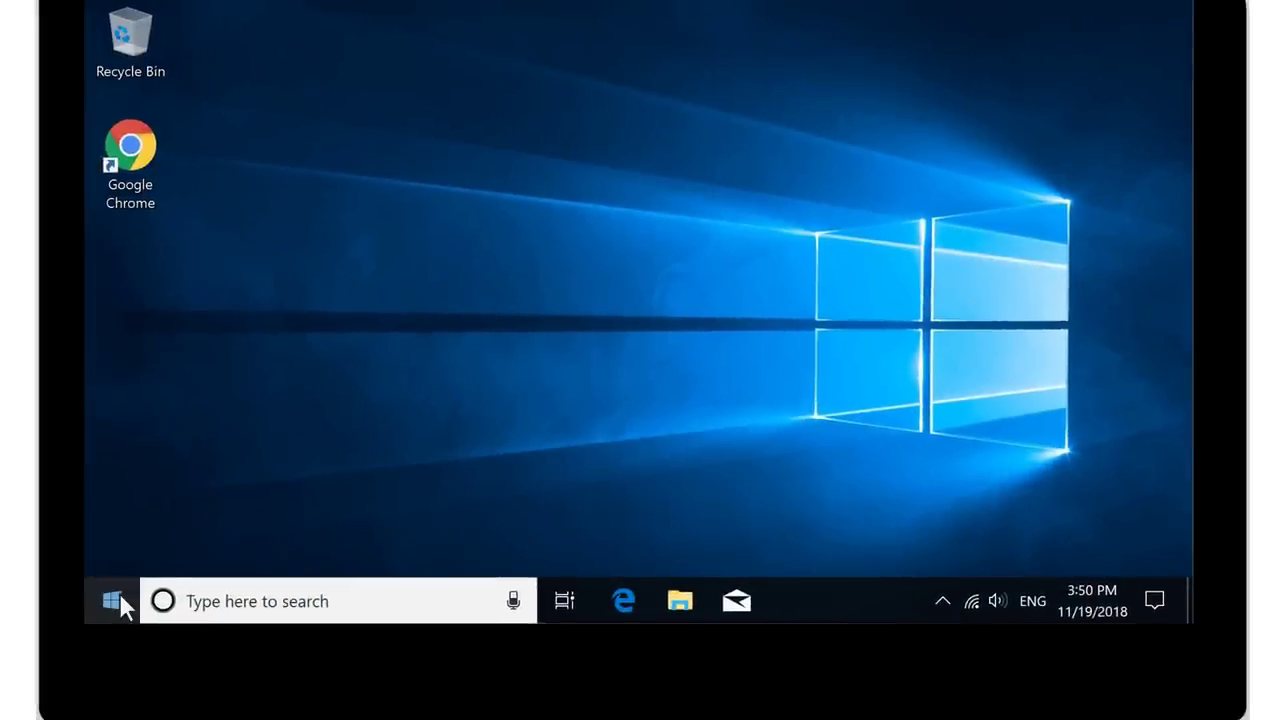
- Launch the Playing Audio troubleshooter via the 'Audio Troubleshooter' search and start detecting problems
click(113, 600)
text(Audio Troubl)
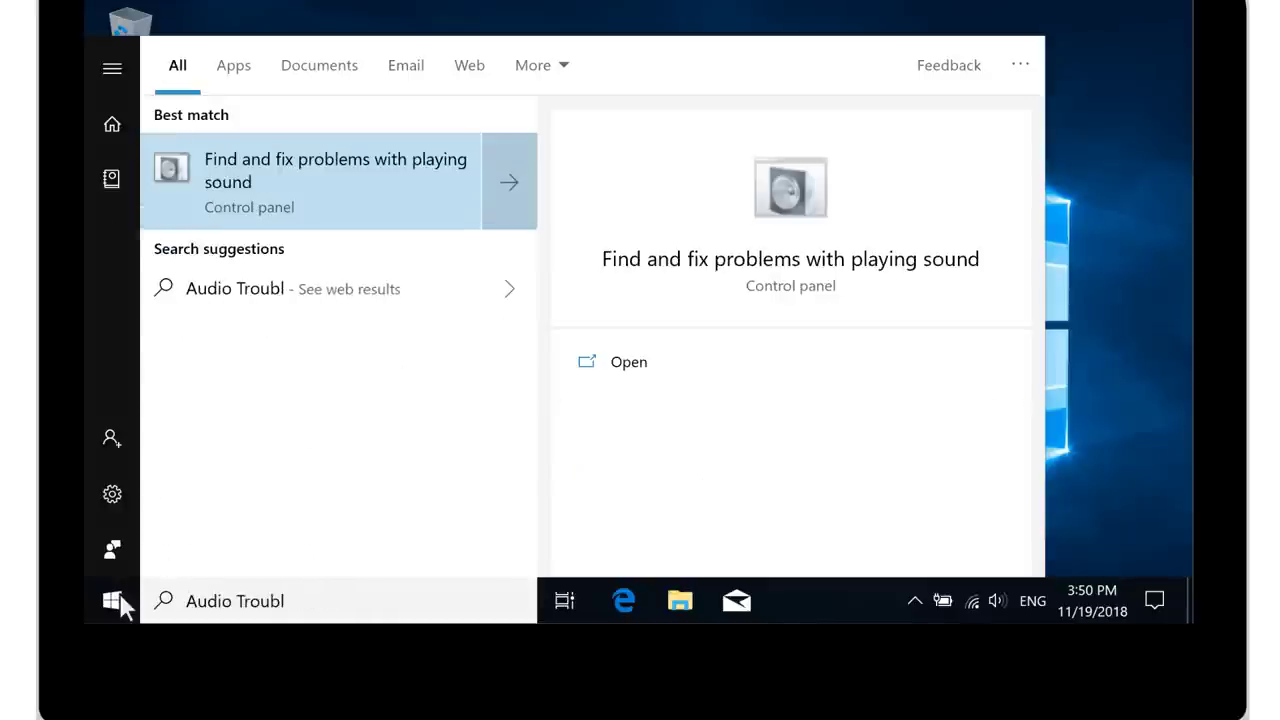
text(eshooter)
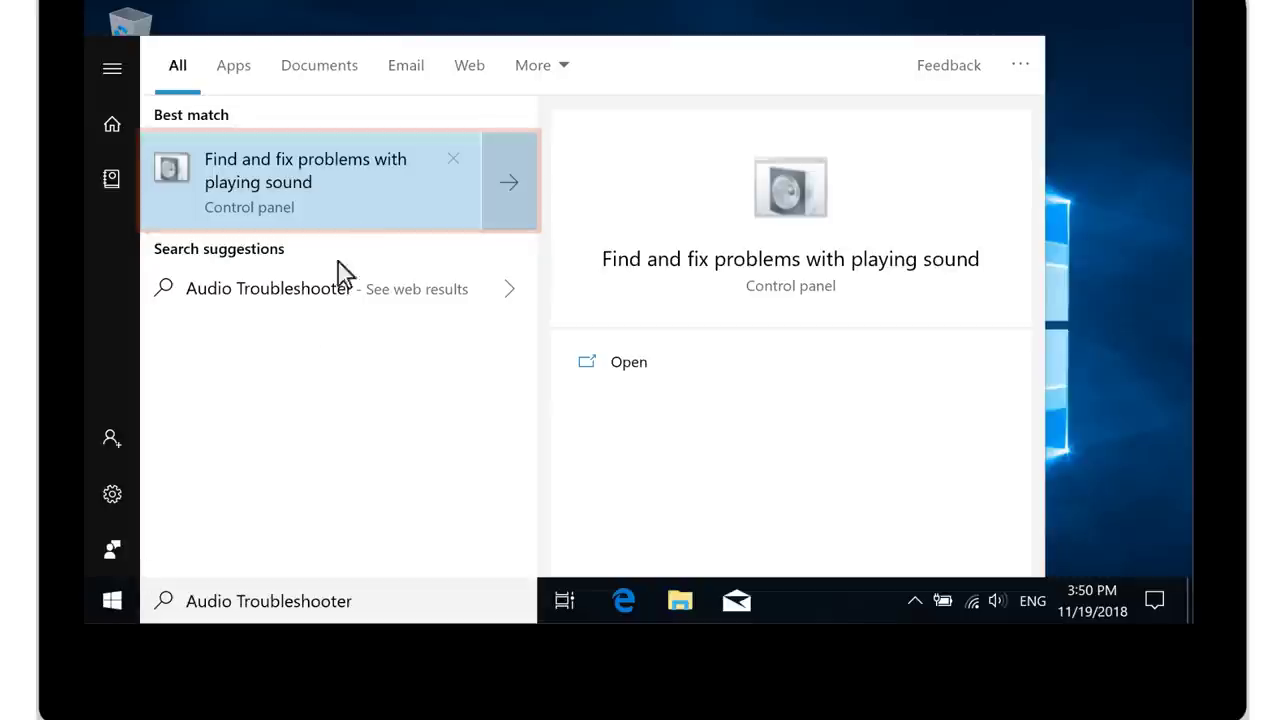
click(404, 163)
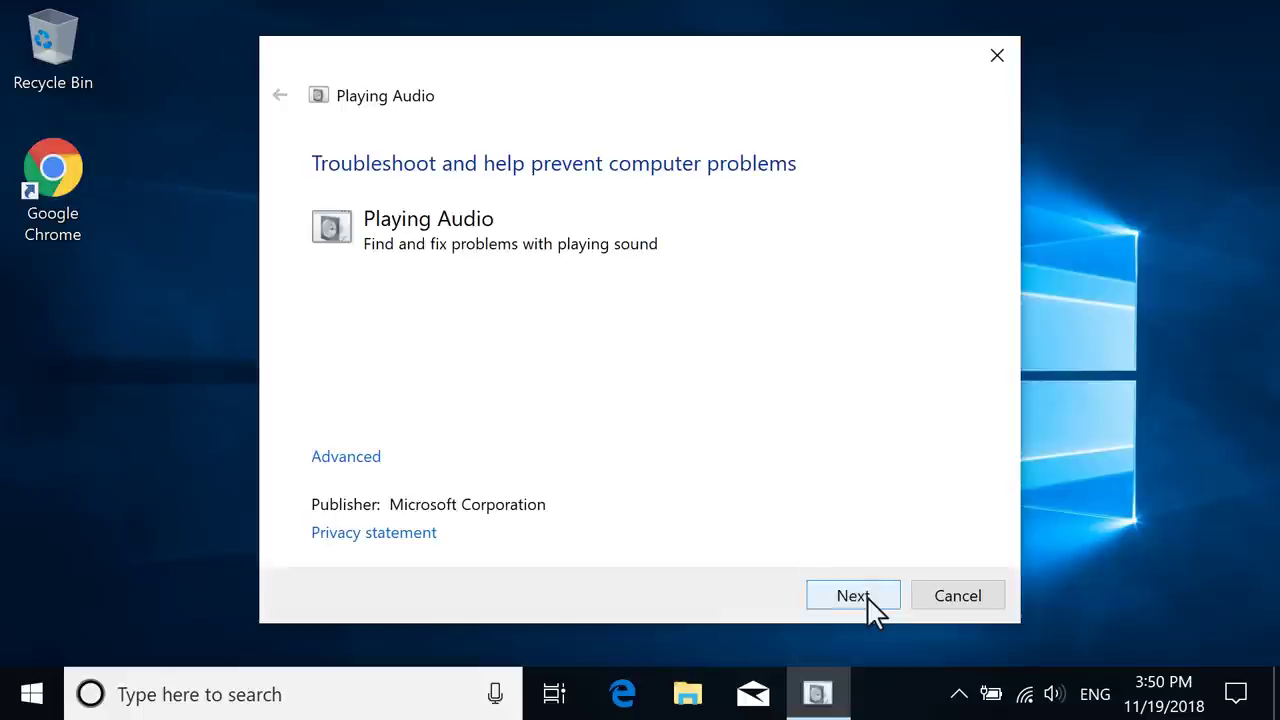
click(853, 596)
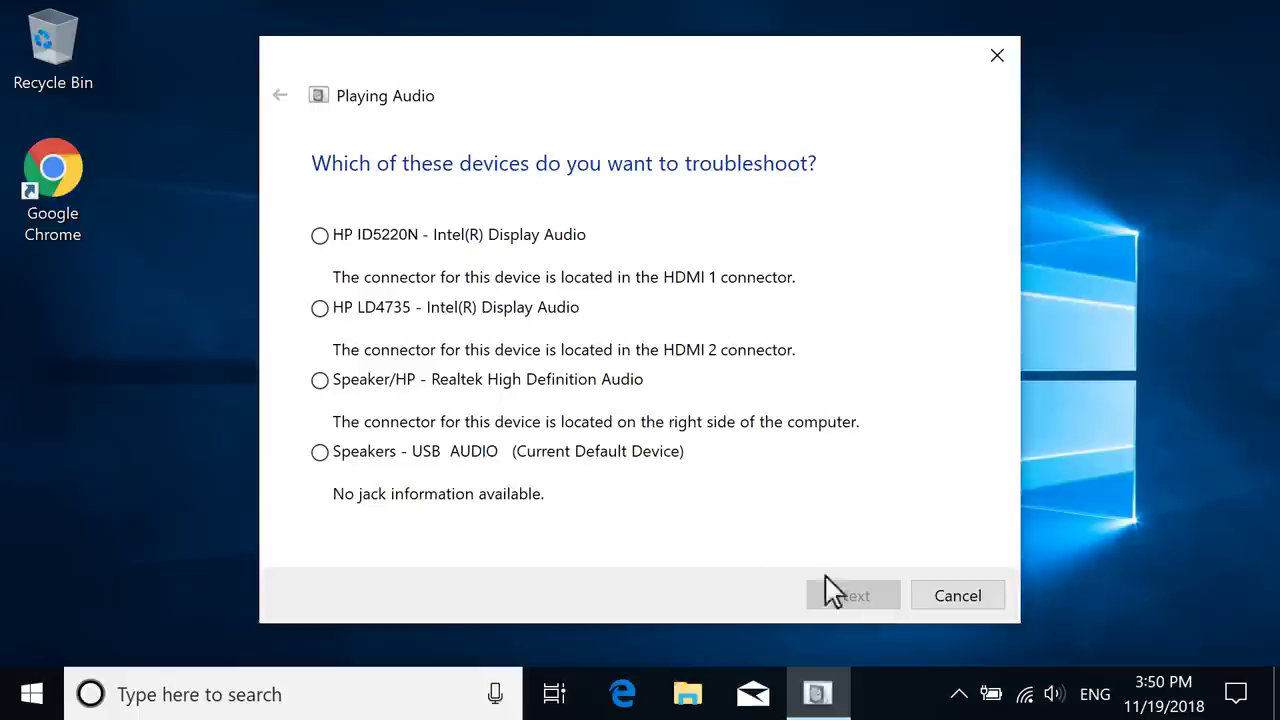
- Troubleshoot the HP LD4735 monitor, accept opening audio enhancements, and close the finished troubleshooter
click(320, 309)
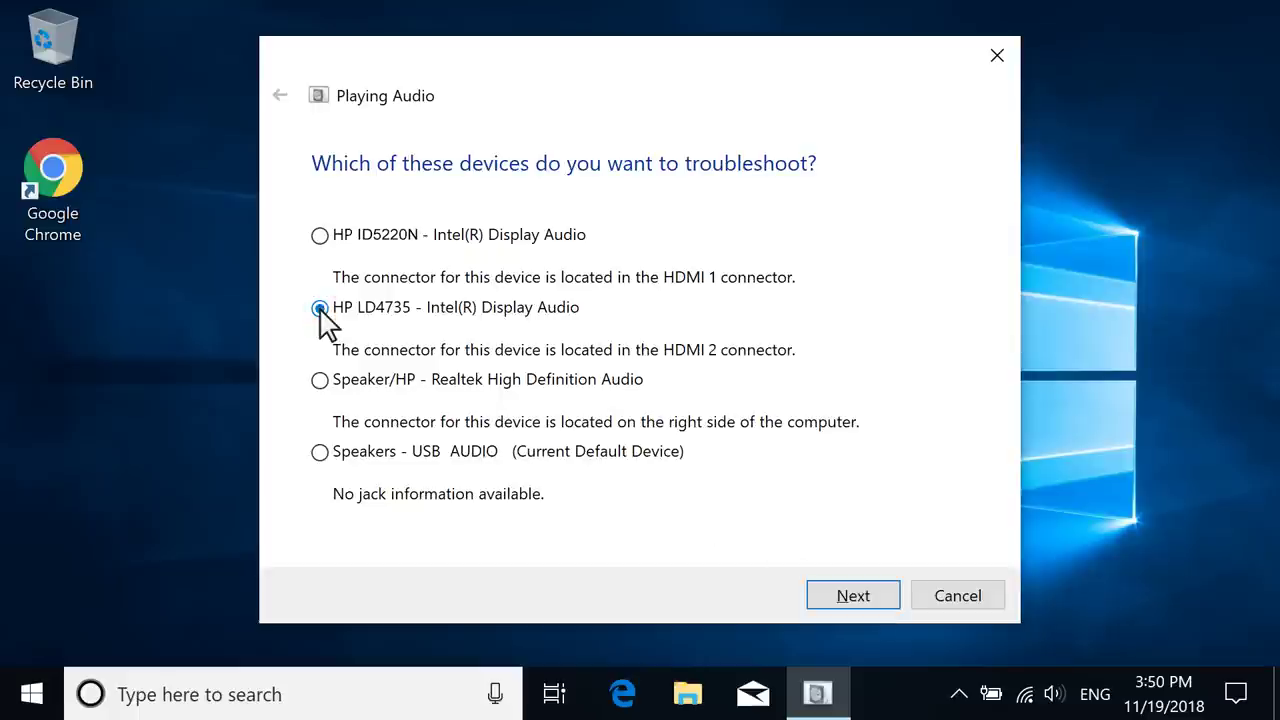
click(866, 596)
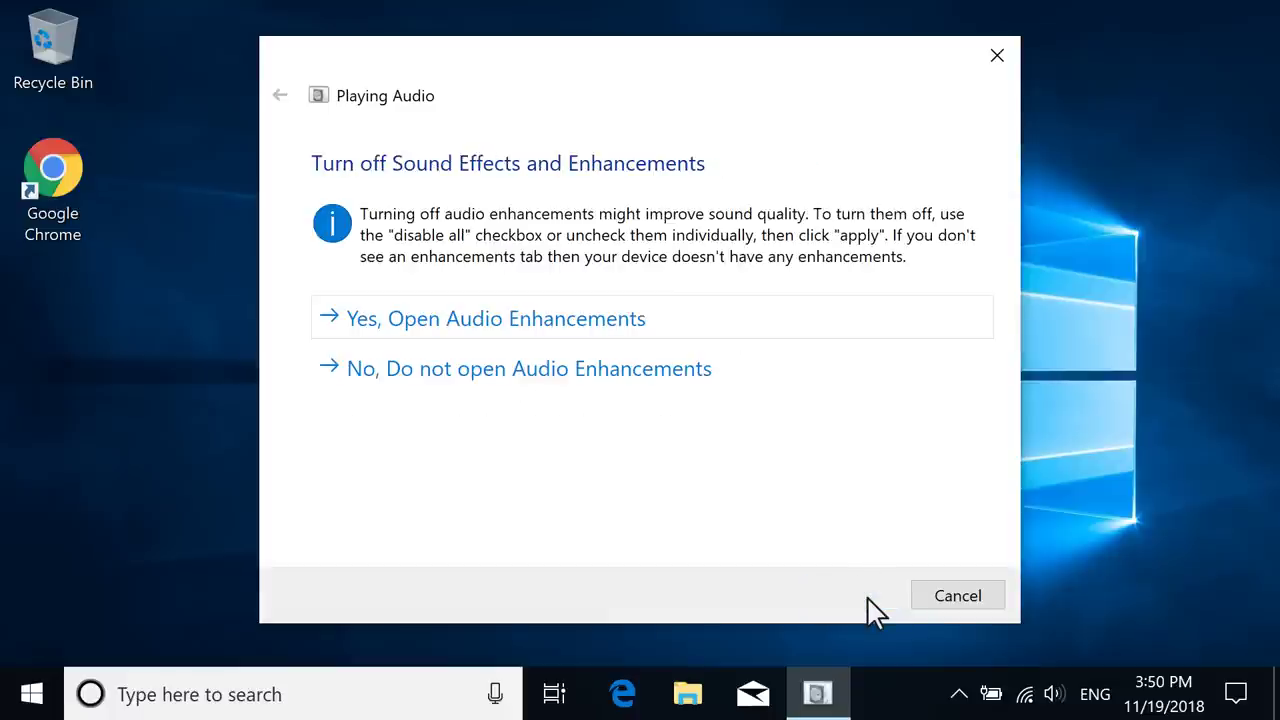
click(613, 320)
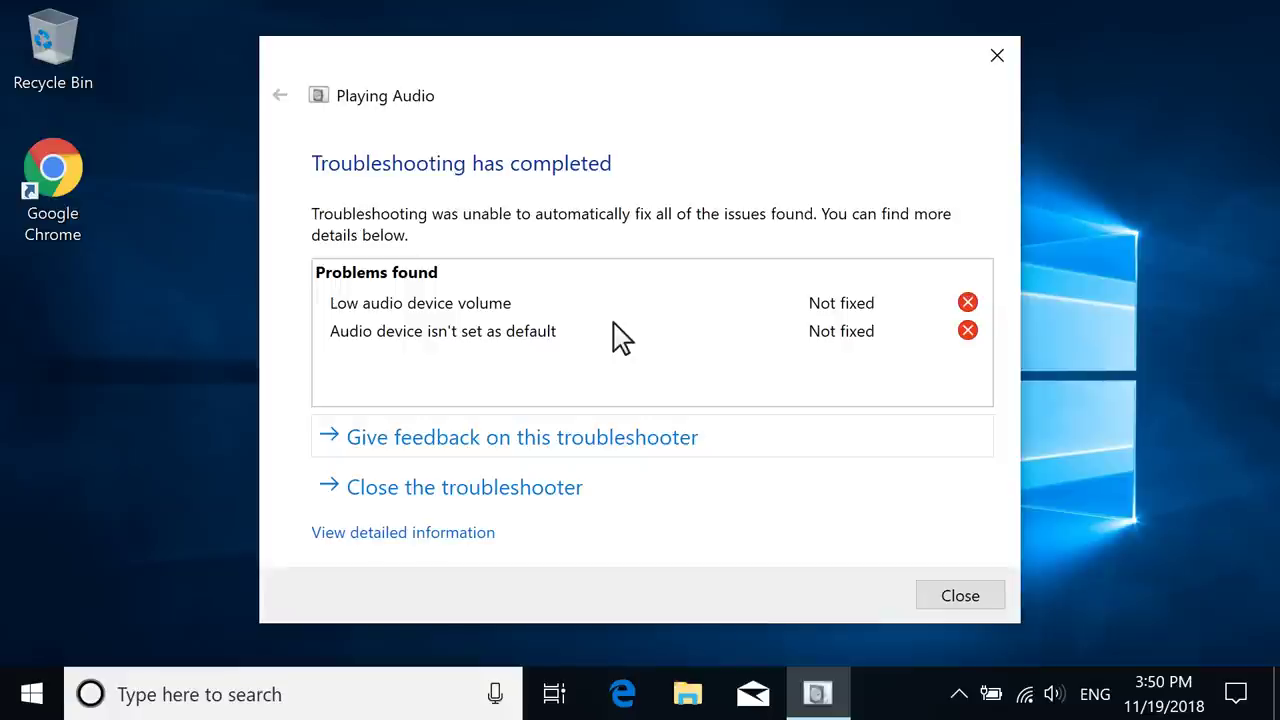
click(967, 594)
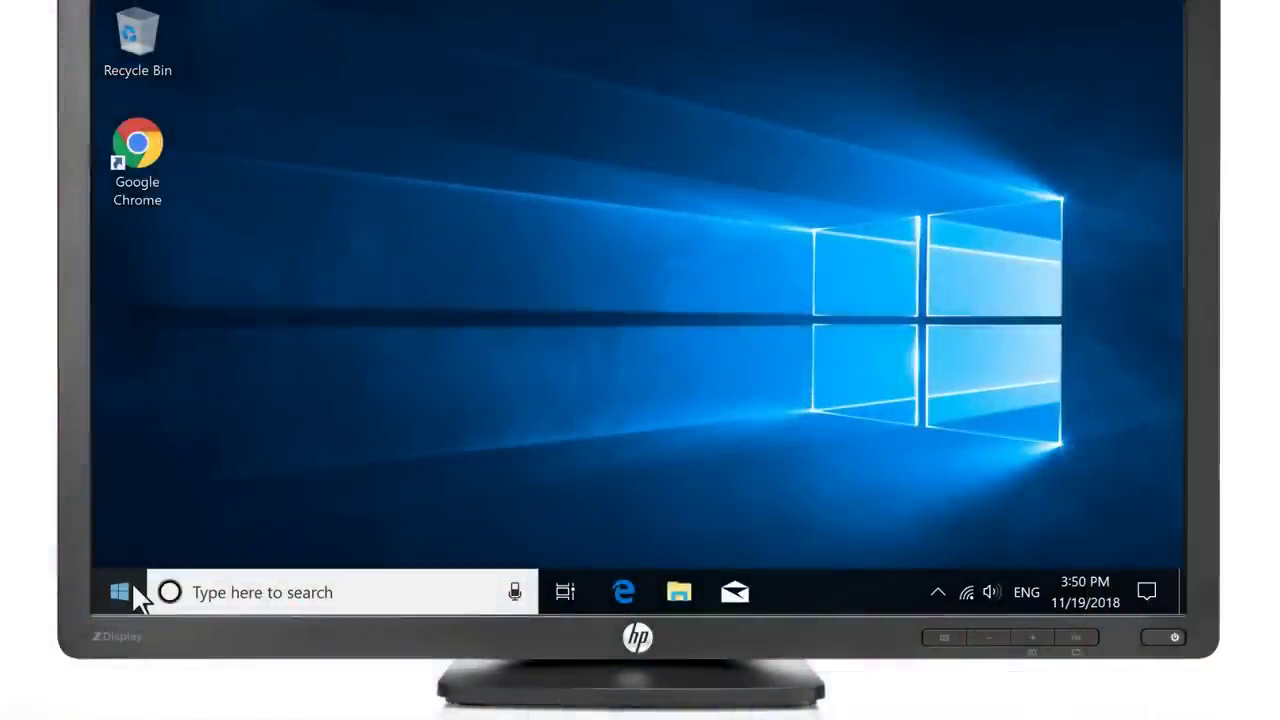
click(131, 582)
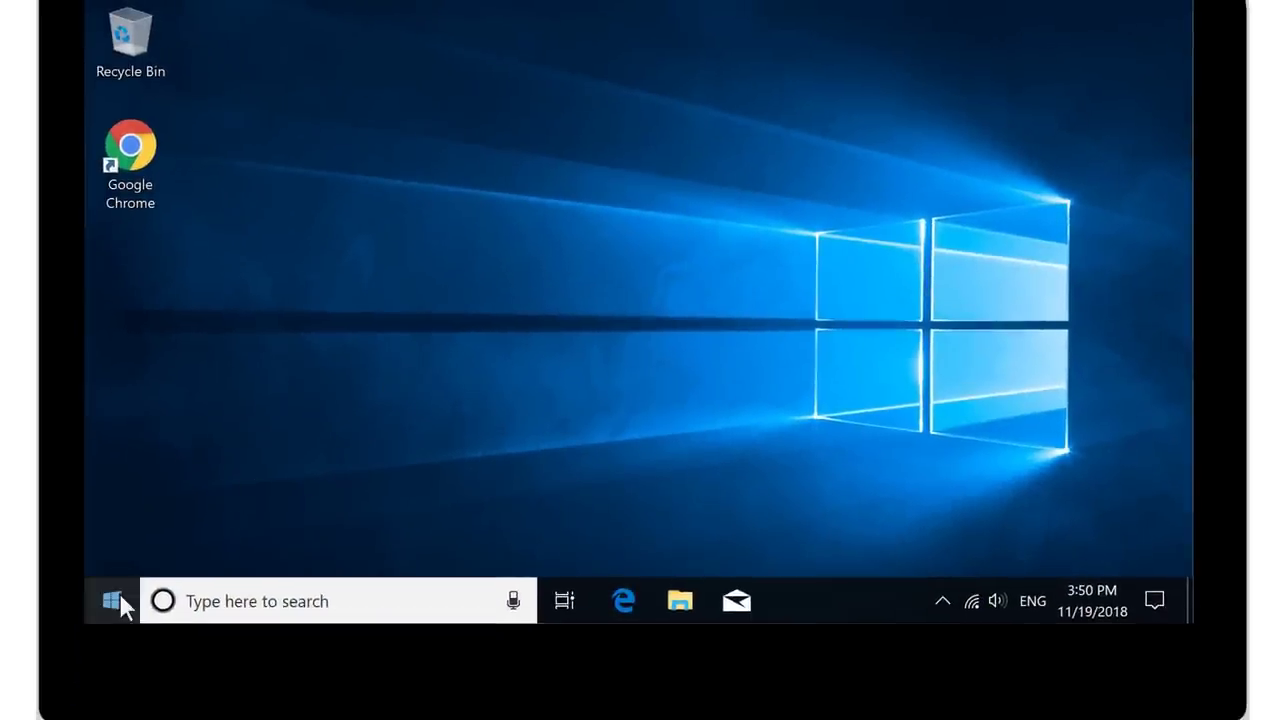
- Open Device Manager and bring up the context menu for HP LD4735 (Intel(R) Display Audio) under Sound, video and game controllers
click(111, 600)
text(Device Manager)
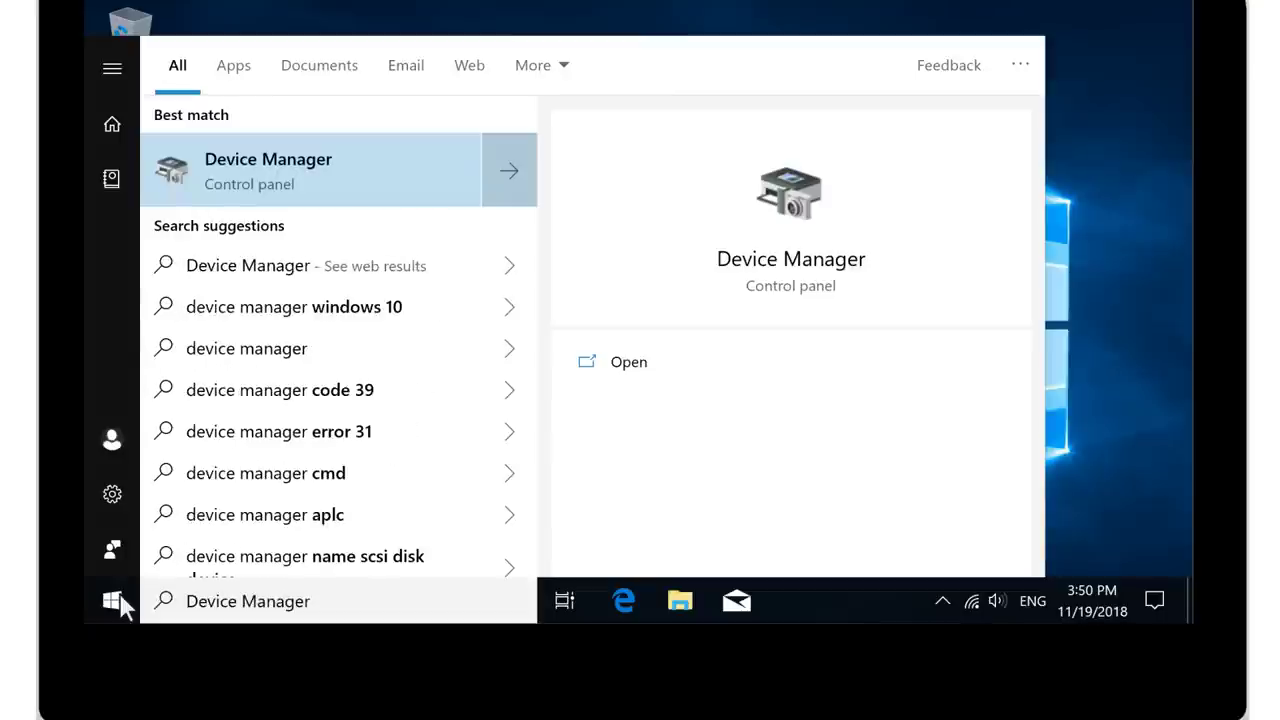
click(313, 162)
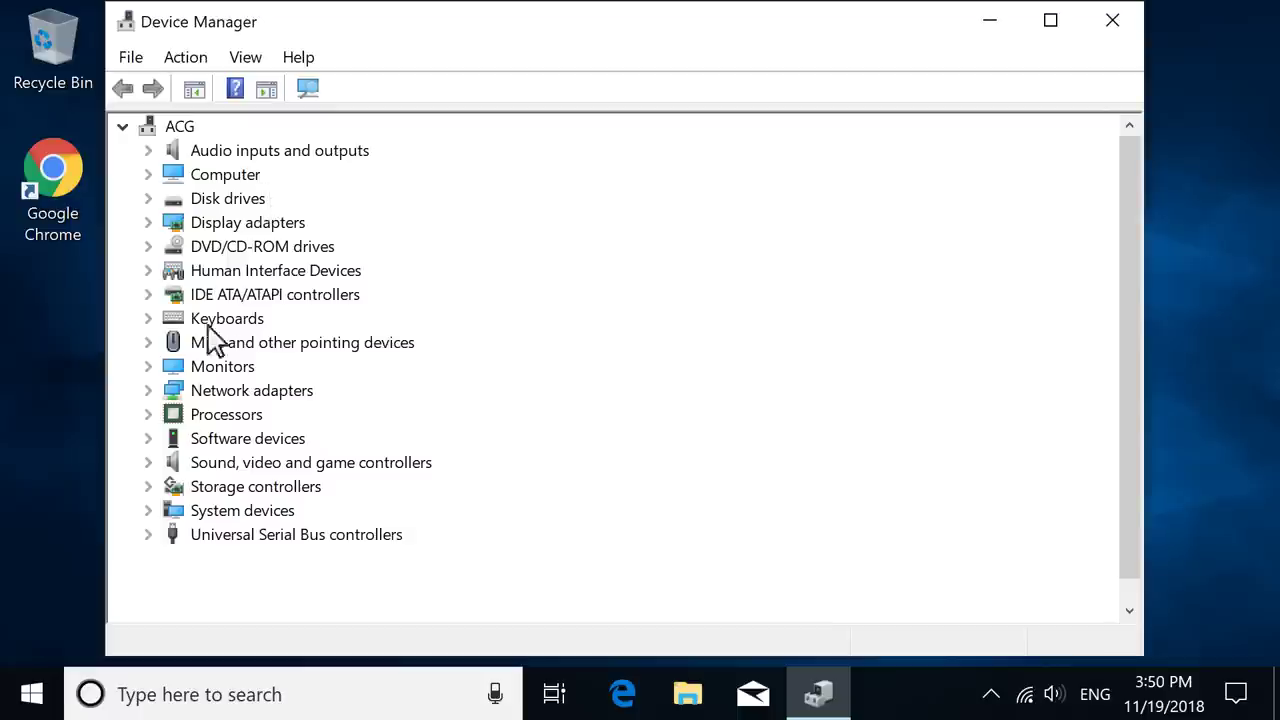
click(174, 438)
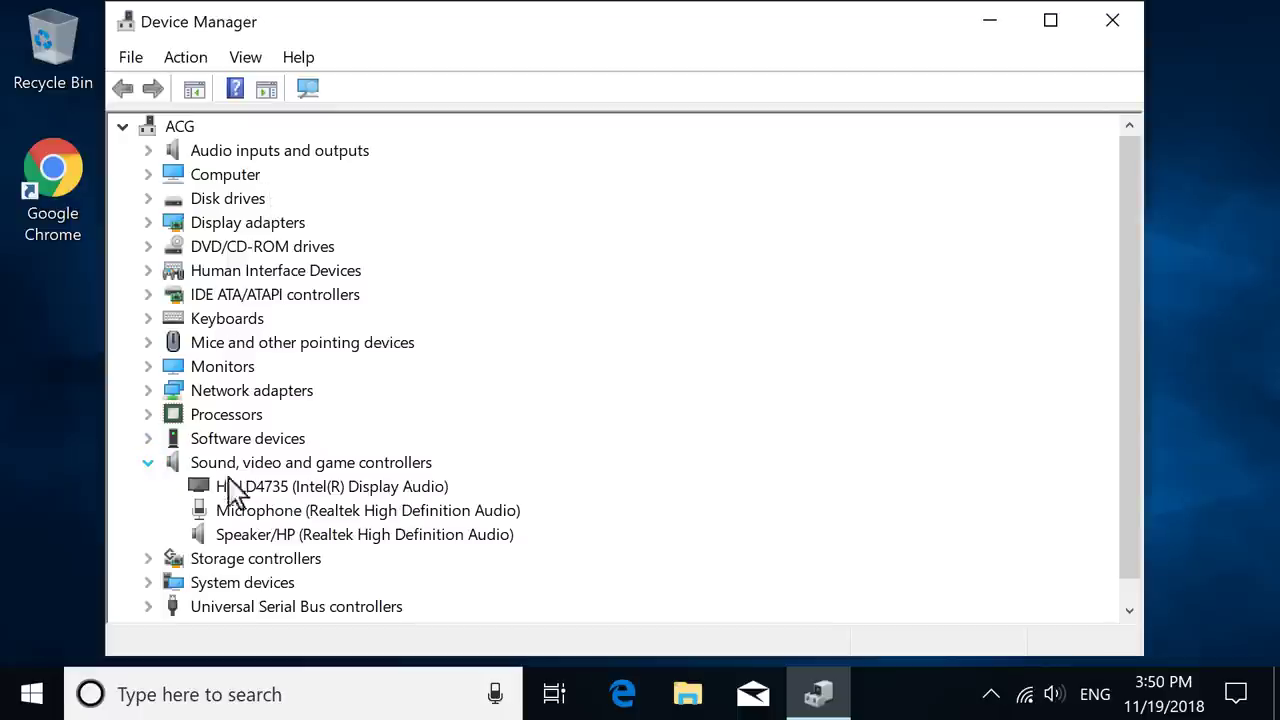
click(272, 487)
right_click(283, 500)
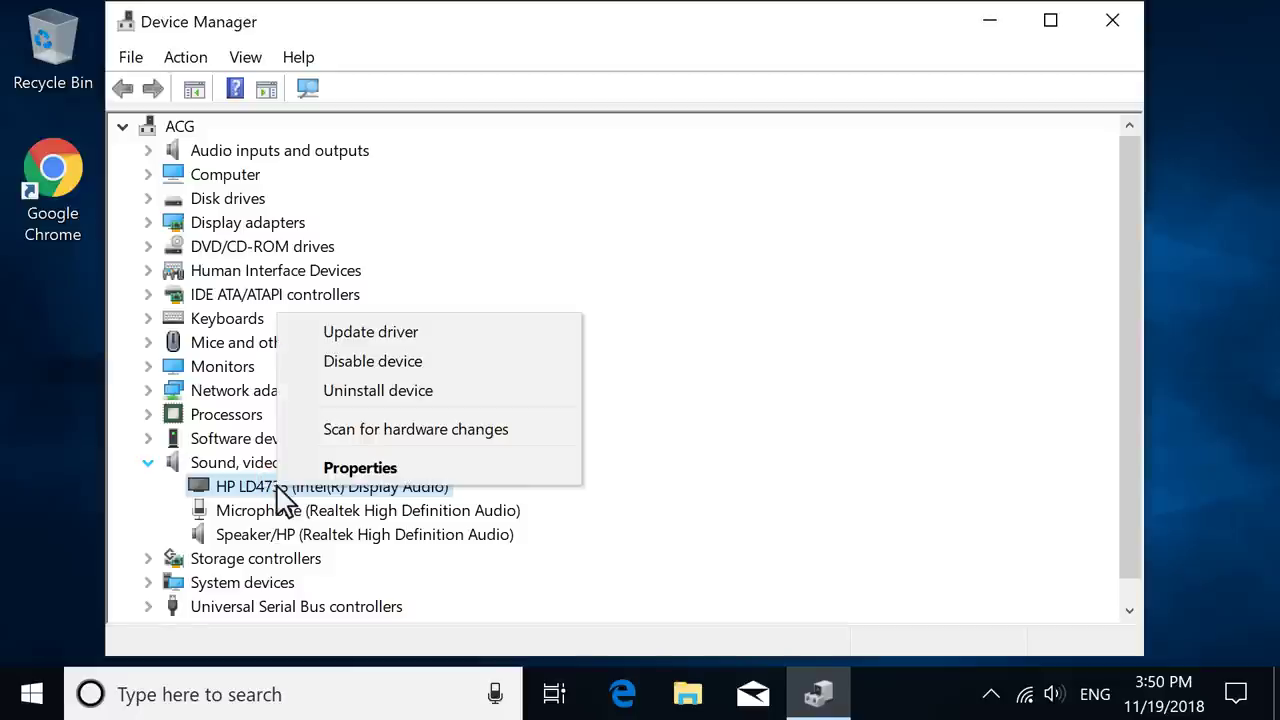
- Update the HP LD4735 display audio driver by searching automatically for updated driver software
click(416, 333)
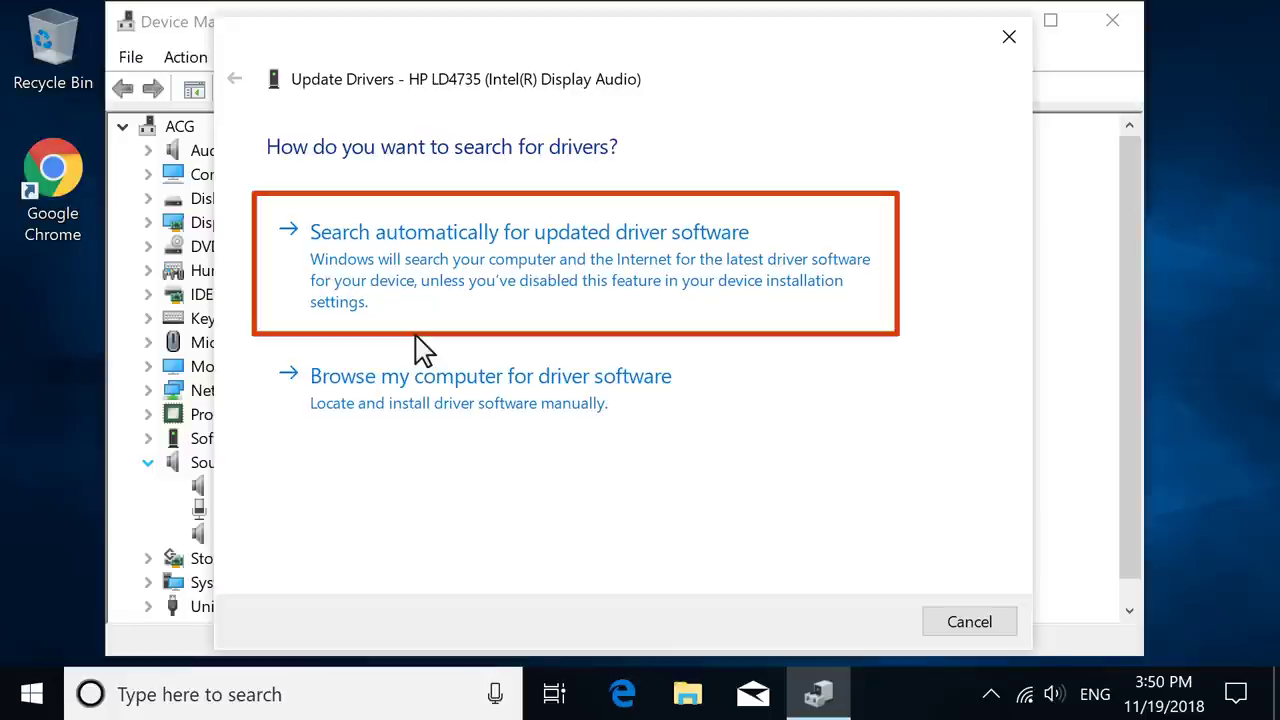
click(594, 238)
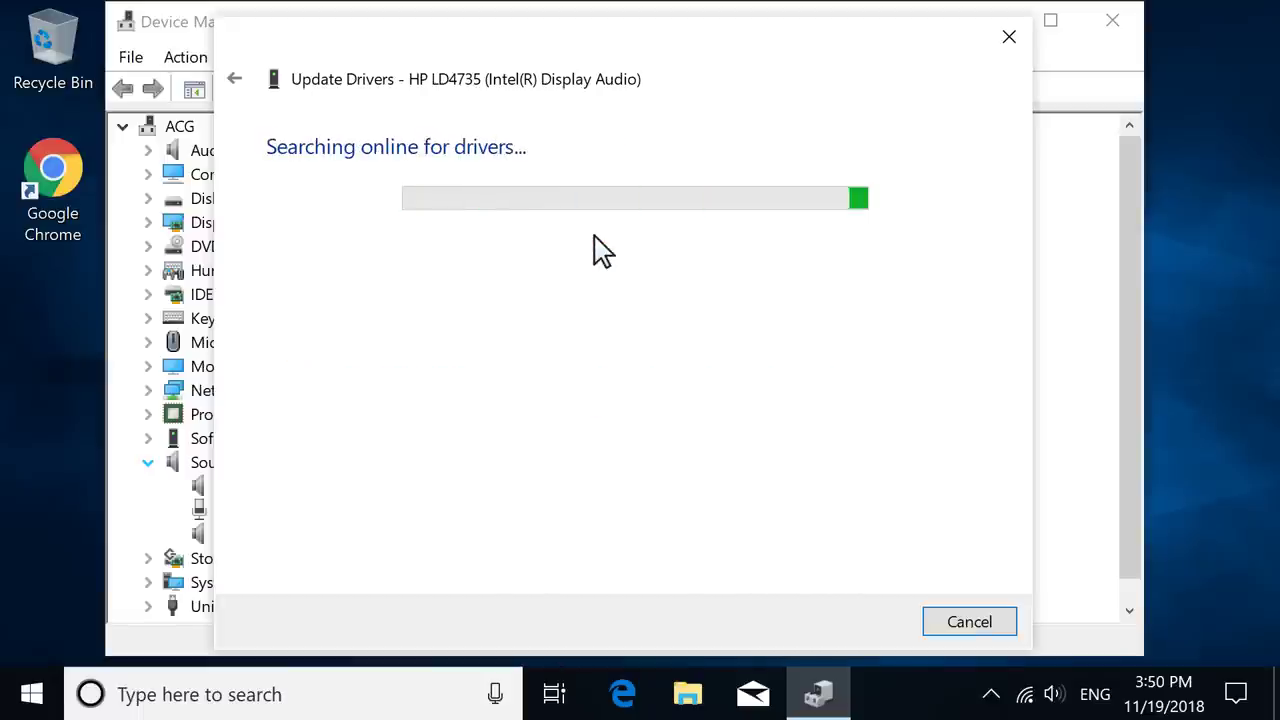